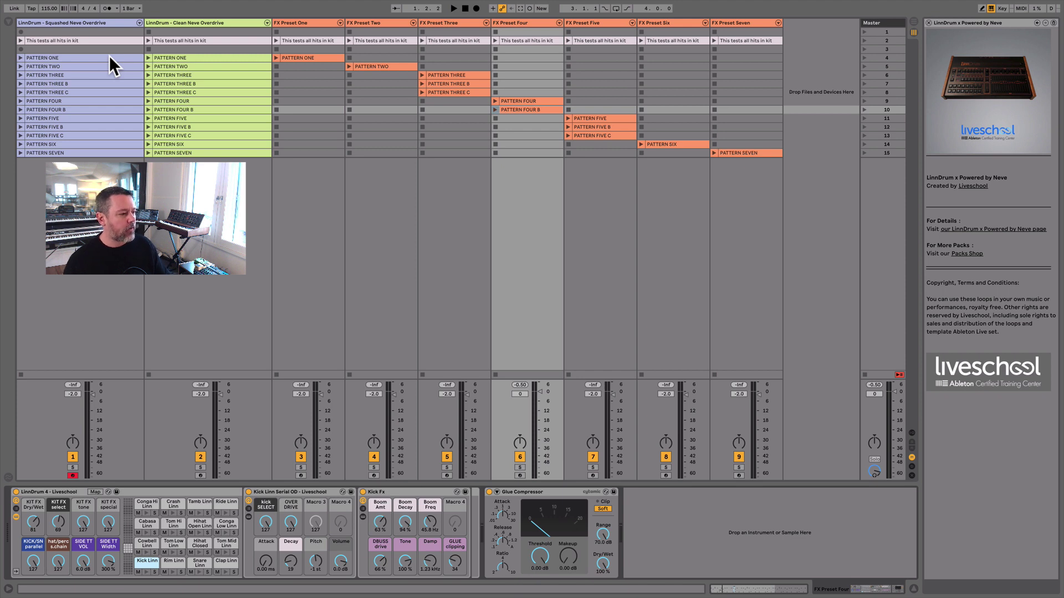
- Compare the device racks of the Squashed Neve Overdrive, Clean Neve Overdrive and FX Preset One to Seven tracks
left_click(102, 24)
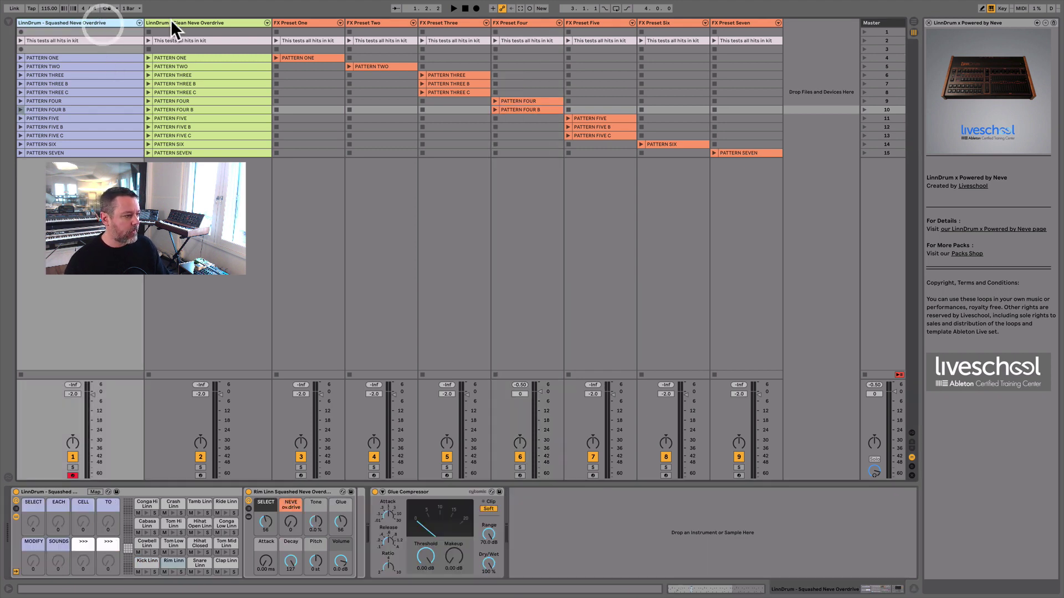
left_click(171, 19)
left_click(118, 21)
left_click(157, 22)
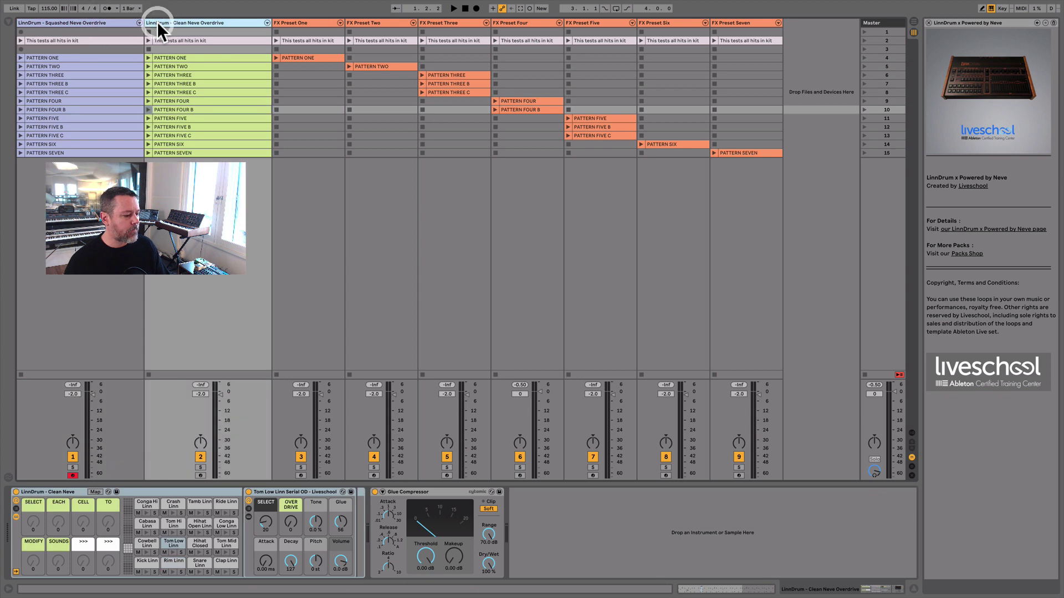
left_click(95, 20)
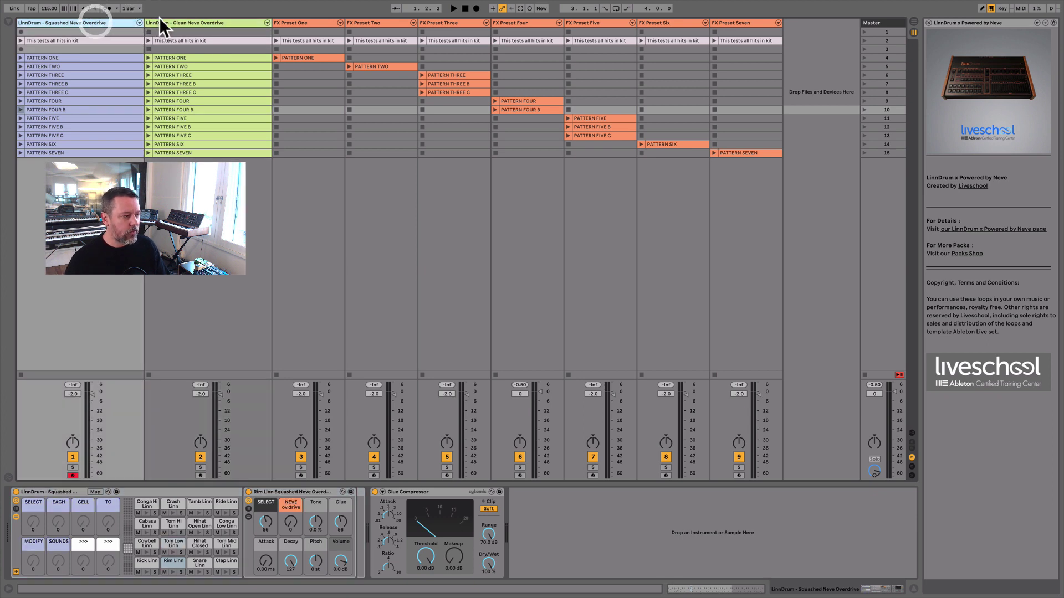
left_click(175, 22)
left_click(119, 21)
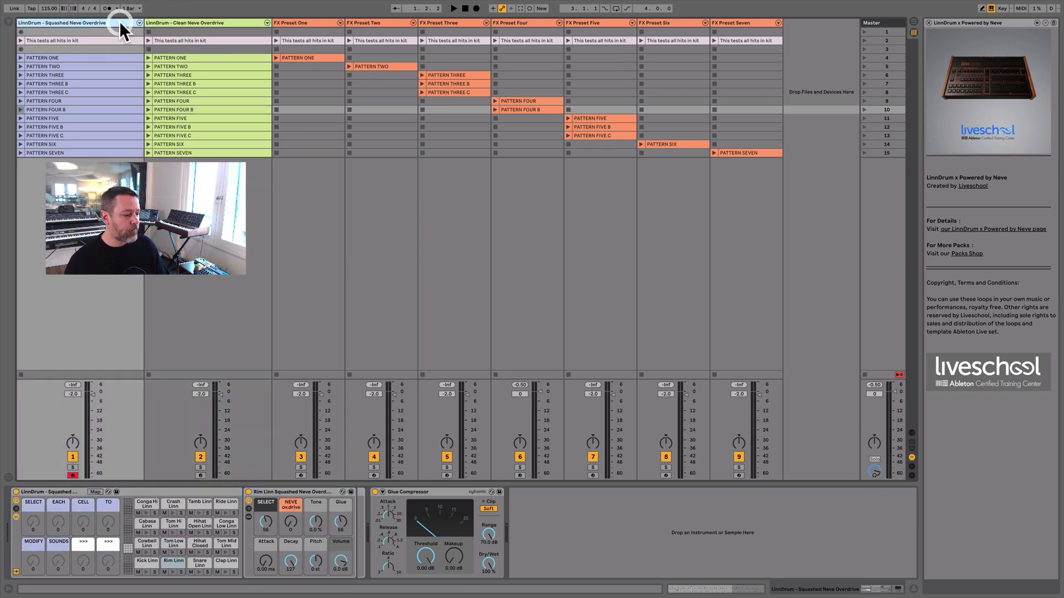
left_click(291, 21)
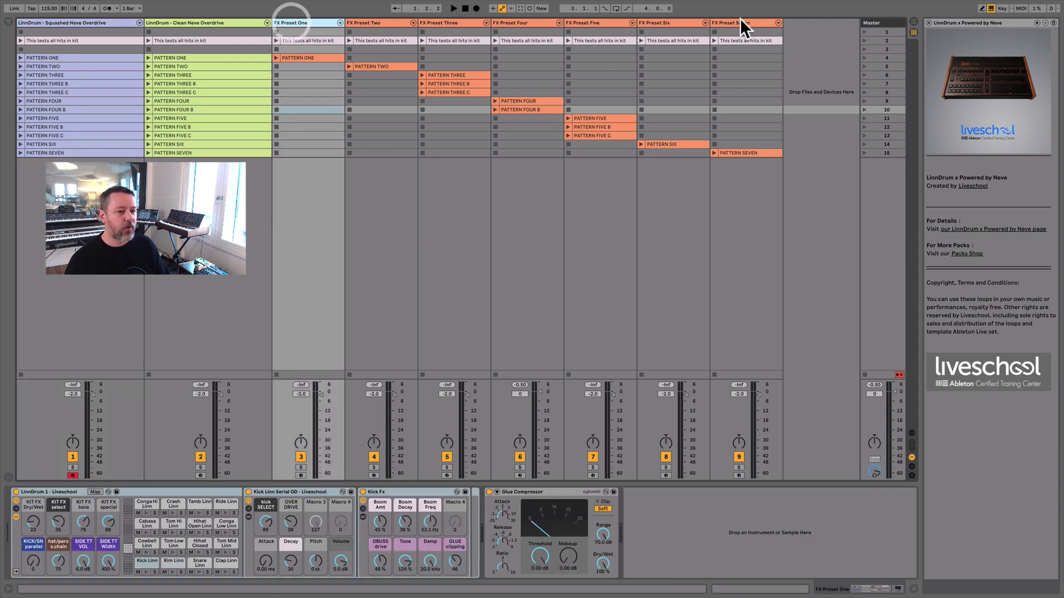
left_click(753, 21)
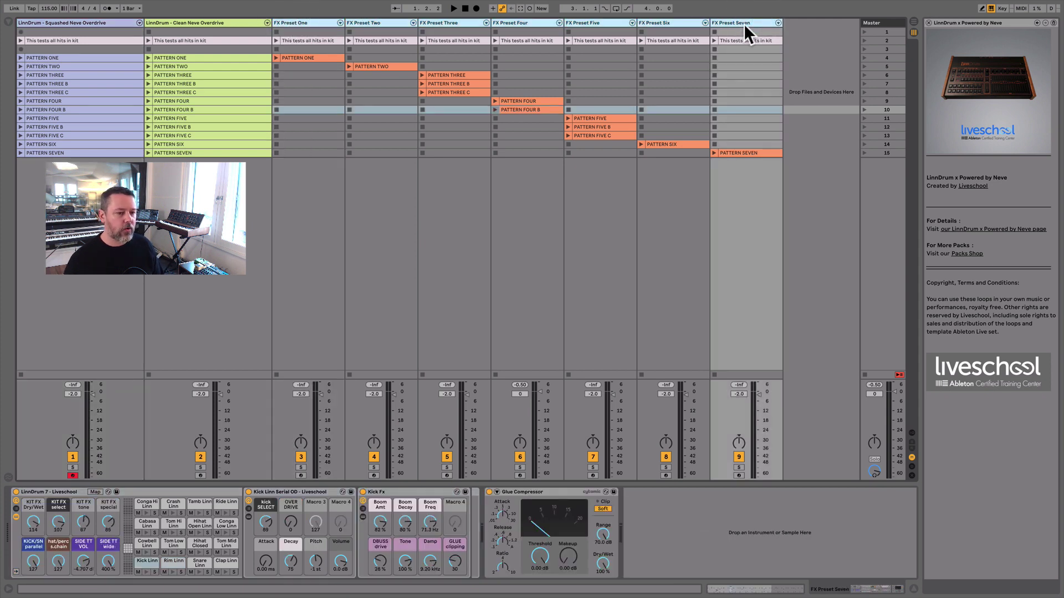
left_click(657, 22)
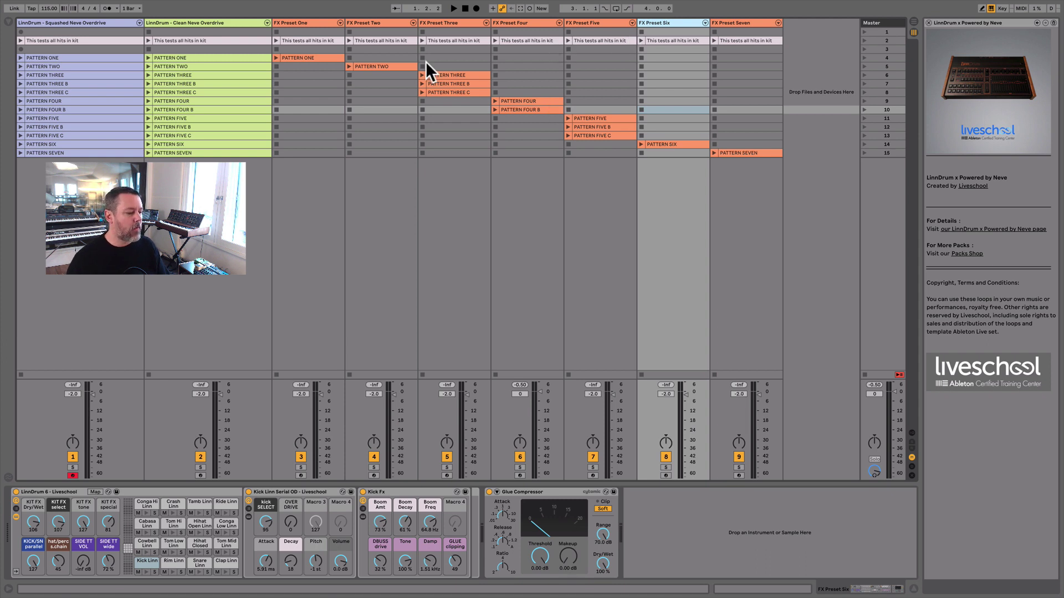
- On the Squashed Neve Overdrive track, inspect the kick pad, then set the snare pad's sample SELECT to 41 and adjust its NEVE overdrive
left_click(85, 23)
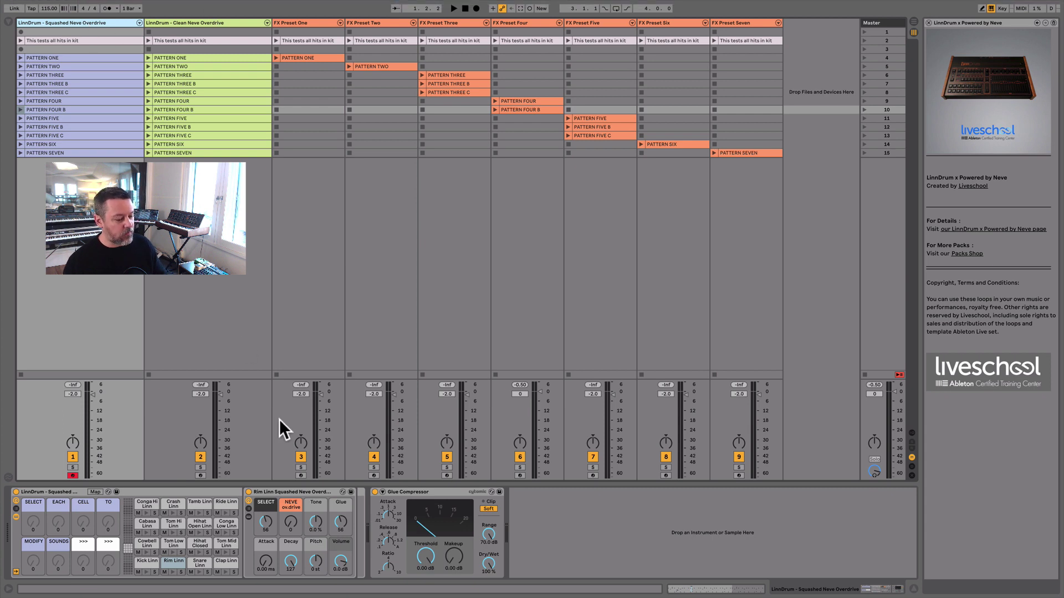
left_click(141, 563)
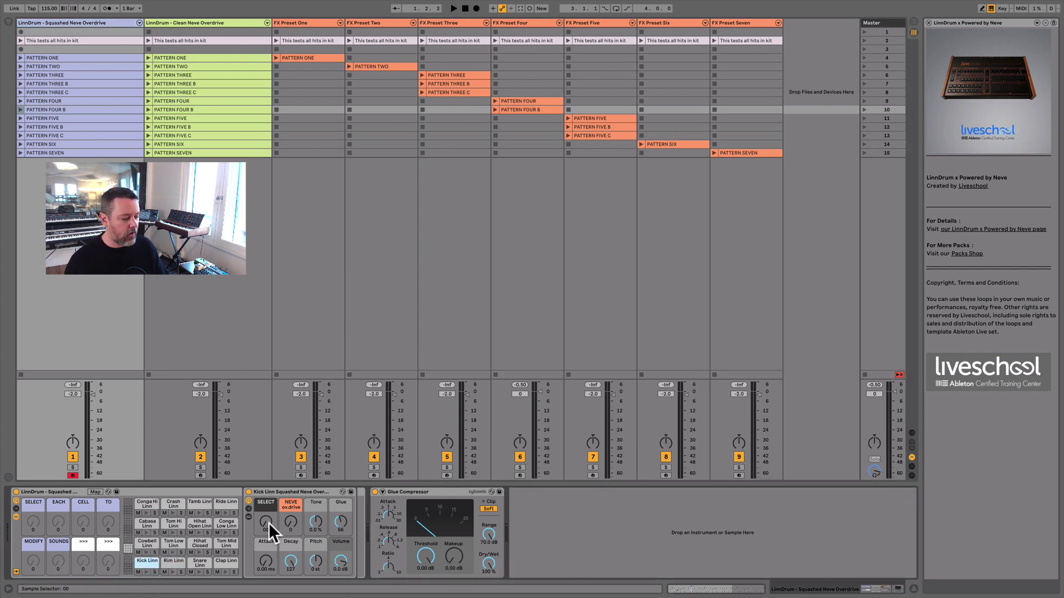
left_click(194, 561)
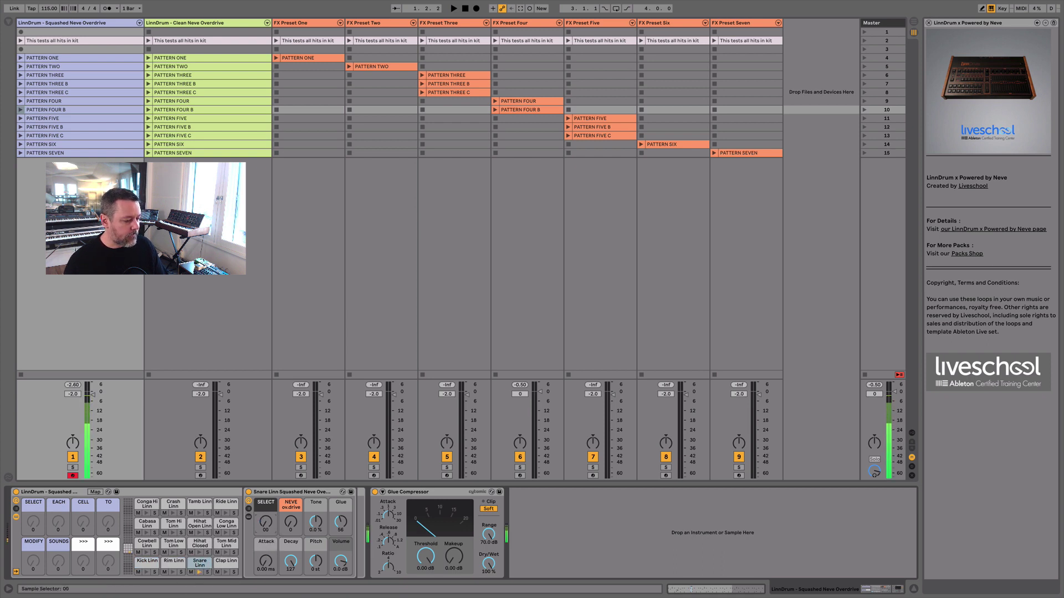
left_click_drag(265, 520, 264, 519)
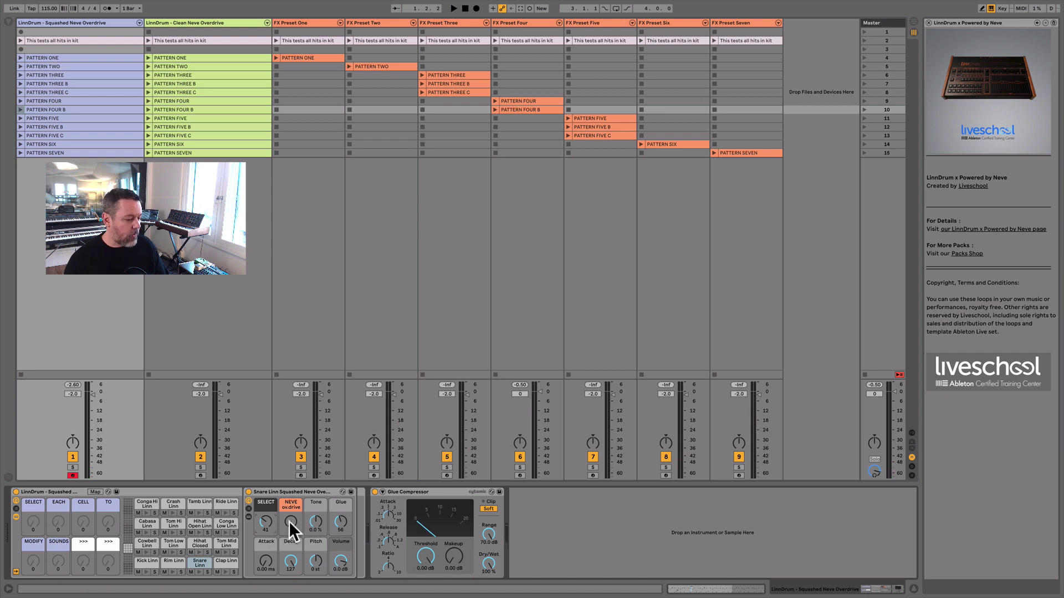
mouse_move(288, 521)
left_mouse_down()
mouse_move(289, 479)
mouse_move(288, 520)
left_mouse_up()
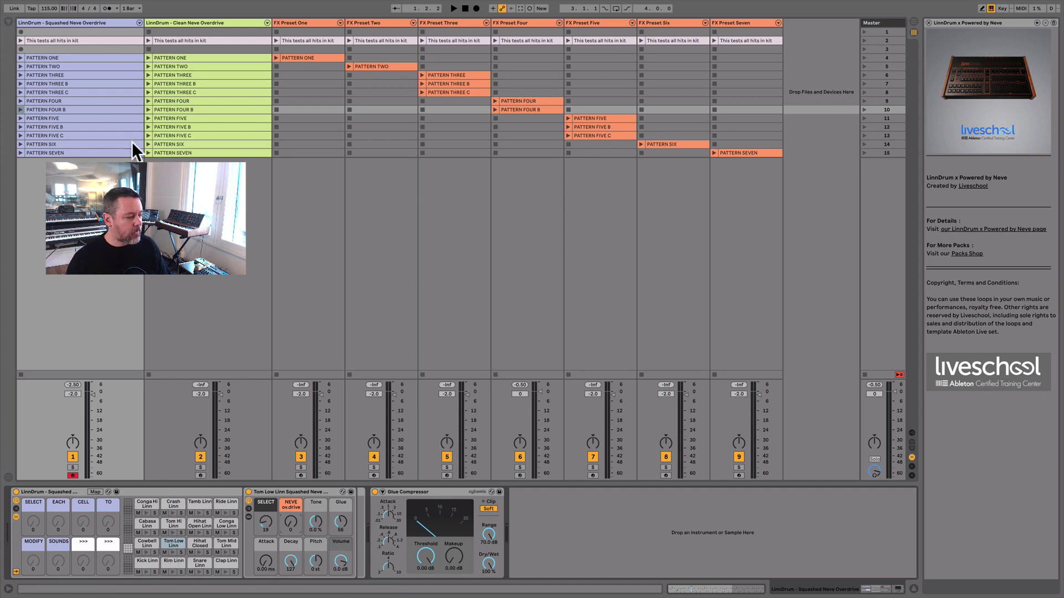
- Review the Squashed and Clean Neve Overdrive kits again and select all tracks from FX Preset One to FX Preset Seven
left_click(78, 21)
left_click(156, 23)
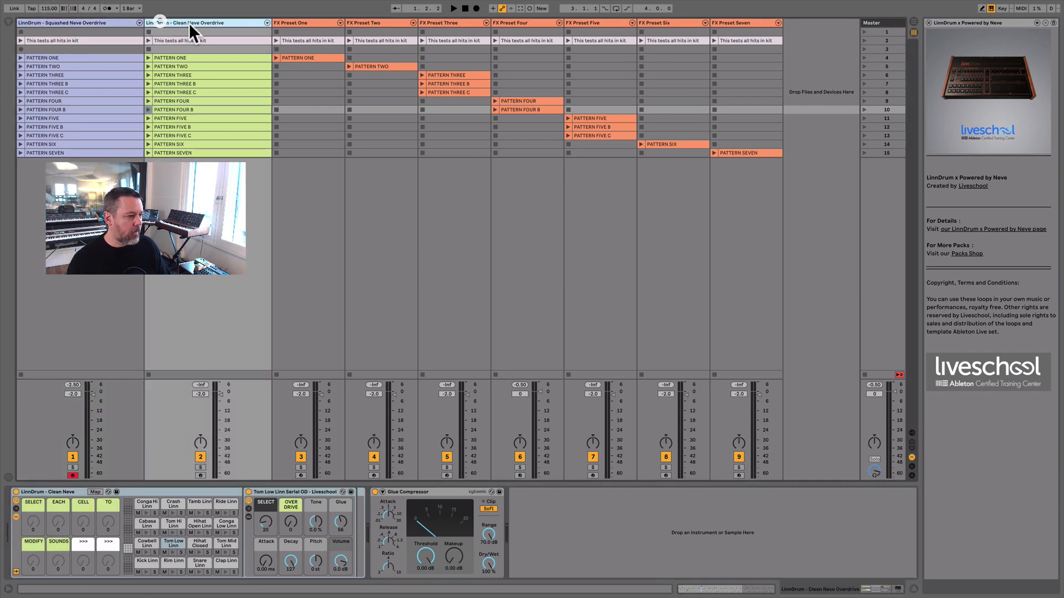
left_click(300, 21)
left_click(773, 21)
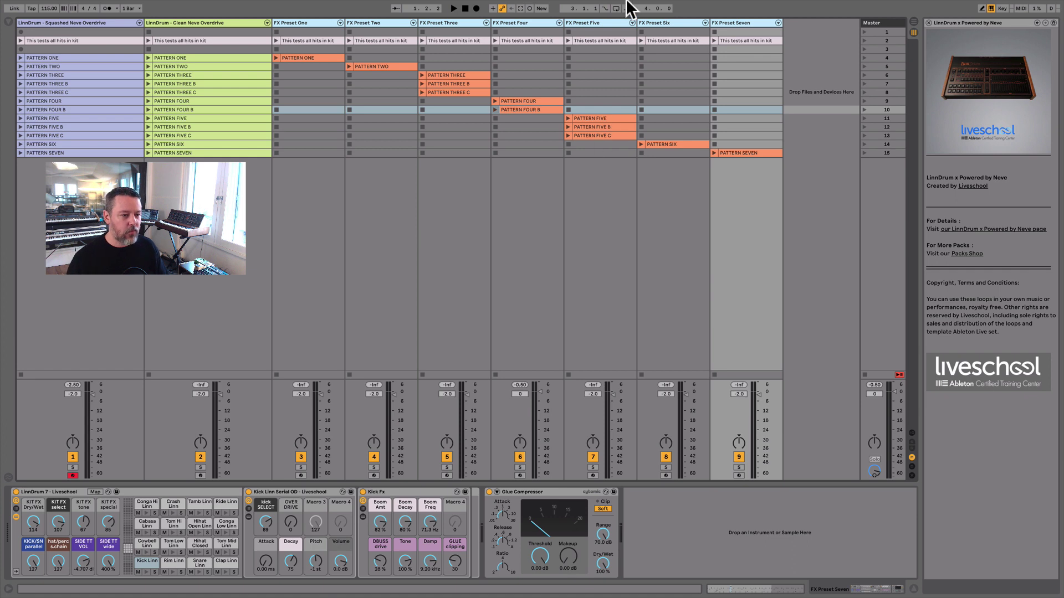
- Save the FX Preset Five drum rack to the User Library as LinnDrum 5 - Liveschool.adg and hide the browser
left_click(600, 22)
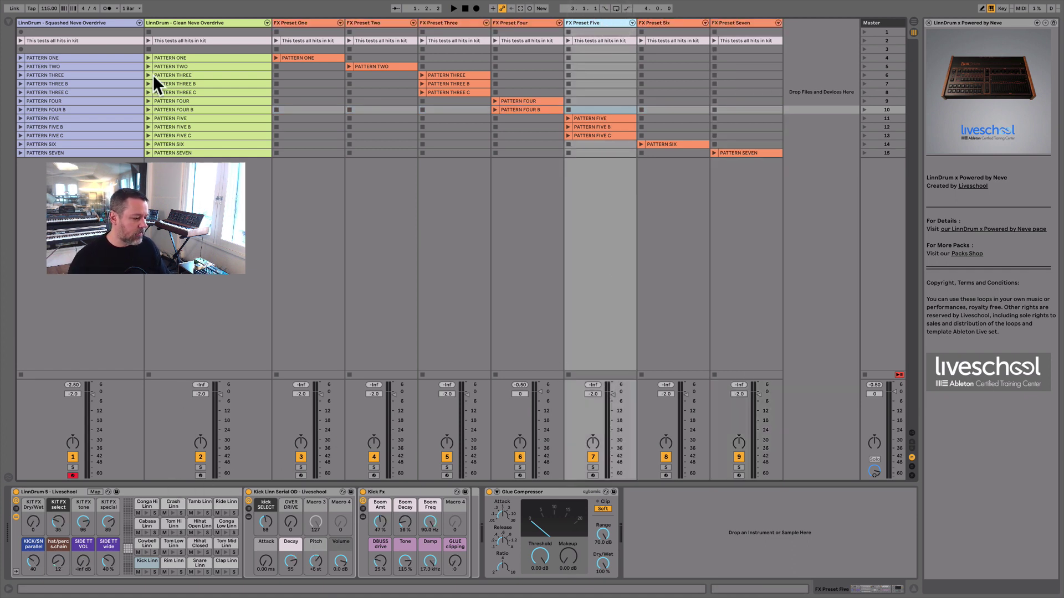
left_click(115, 491)
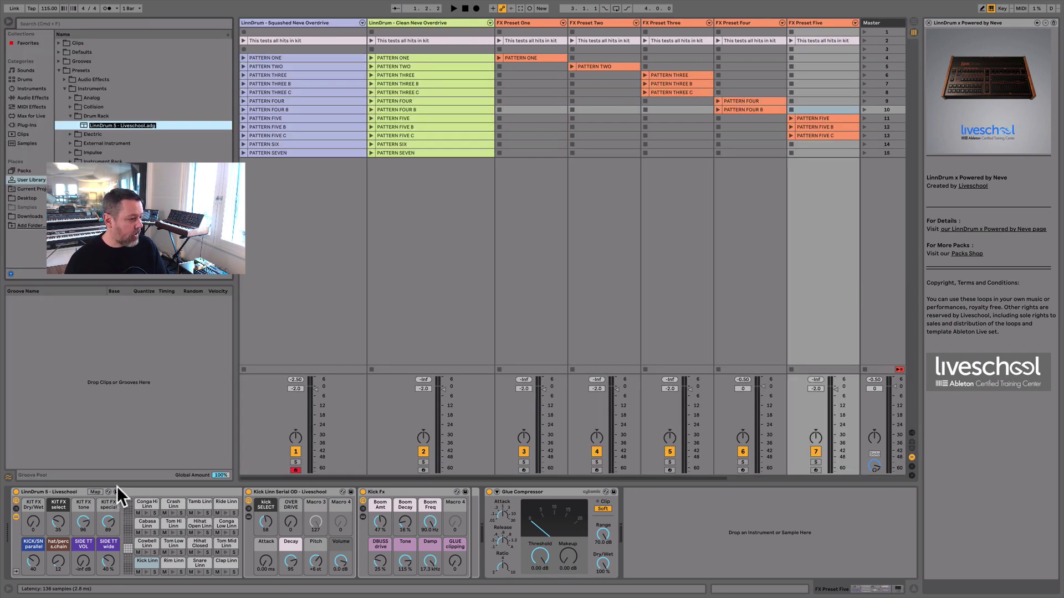
key("Return")
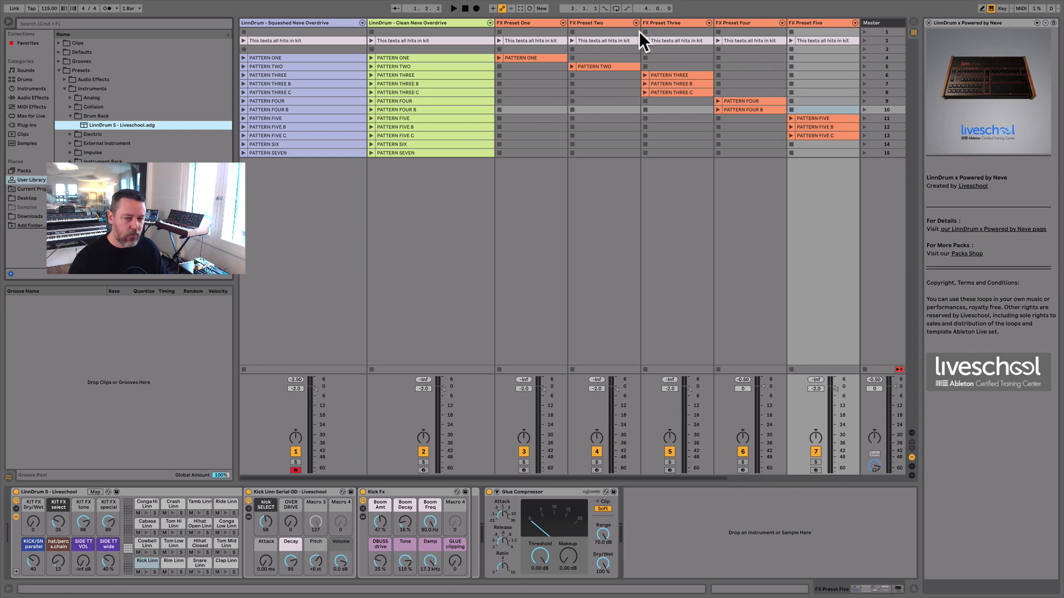
left_click(8, 21)
- Inspect the Conga Low and Hihat Open pads in the Squashed Neve Overdrive kit, then select the whole drum rack
left_click(97, 21)
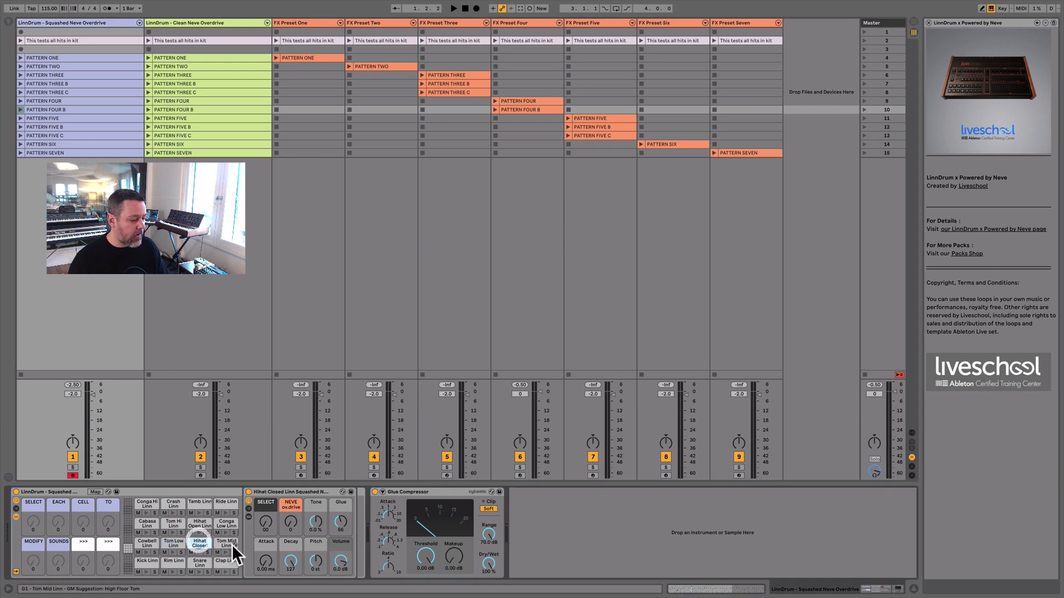
left_click(225, 524)
left_click(198, 523)
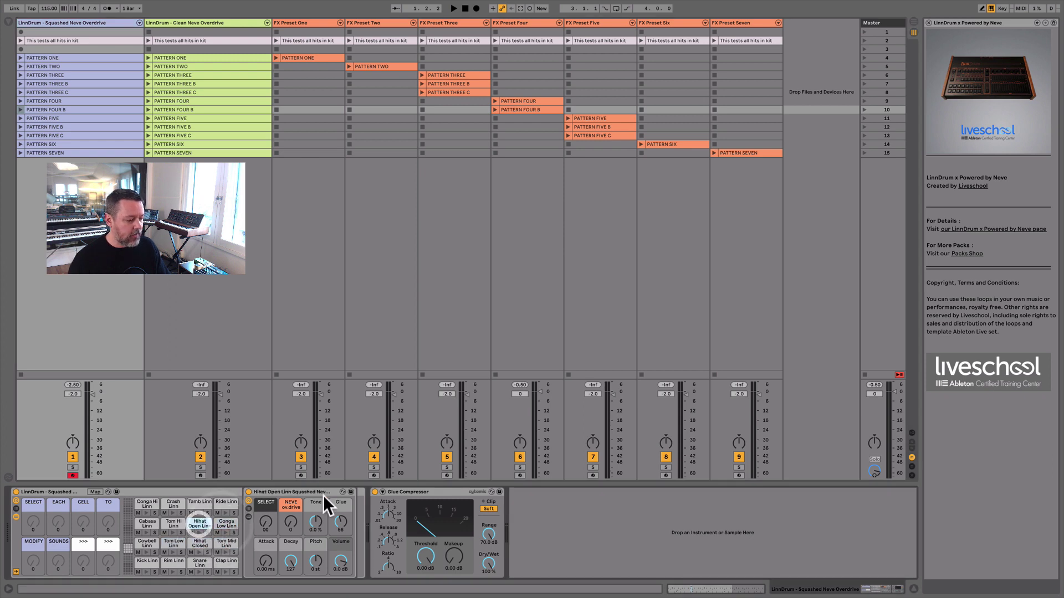
left_click(165, 491)
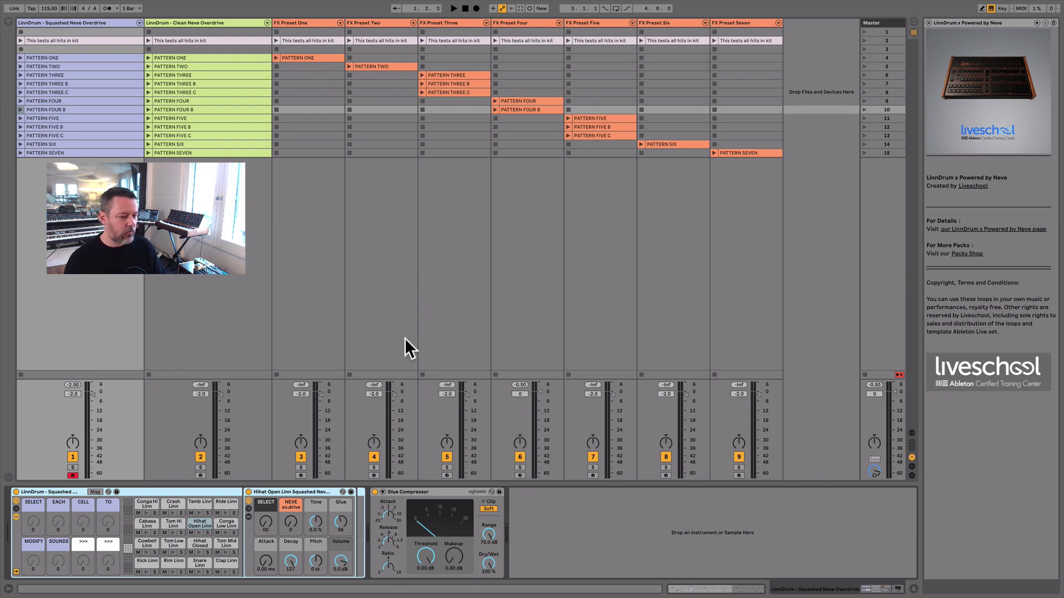
- Audition PATTERN FOUR B, PATTERN FIVE, PATTERN SIX and PATTERN SEVEN in turn on their matching FX preset tracks
left_click(541, 283)
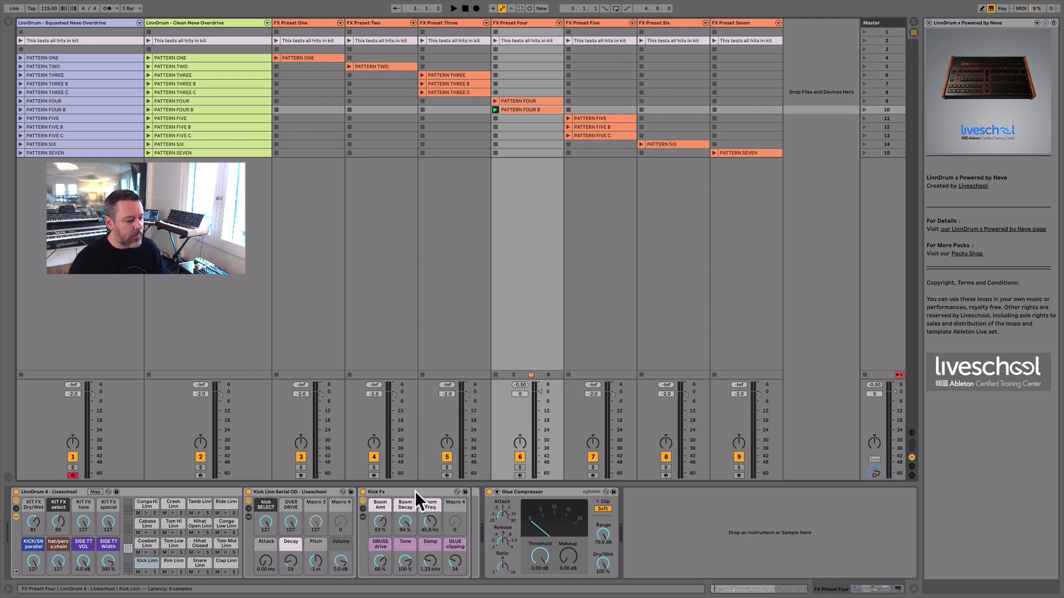
left_click(495, 110)
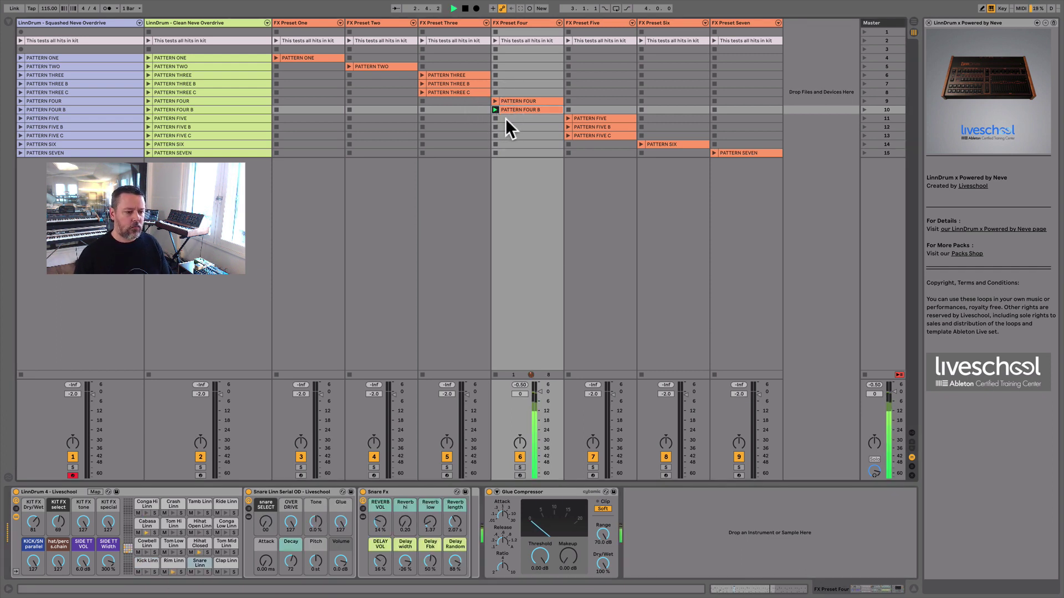
left_click(505, 118)
left_click(584, 117)
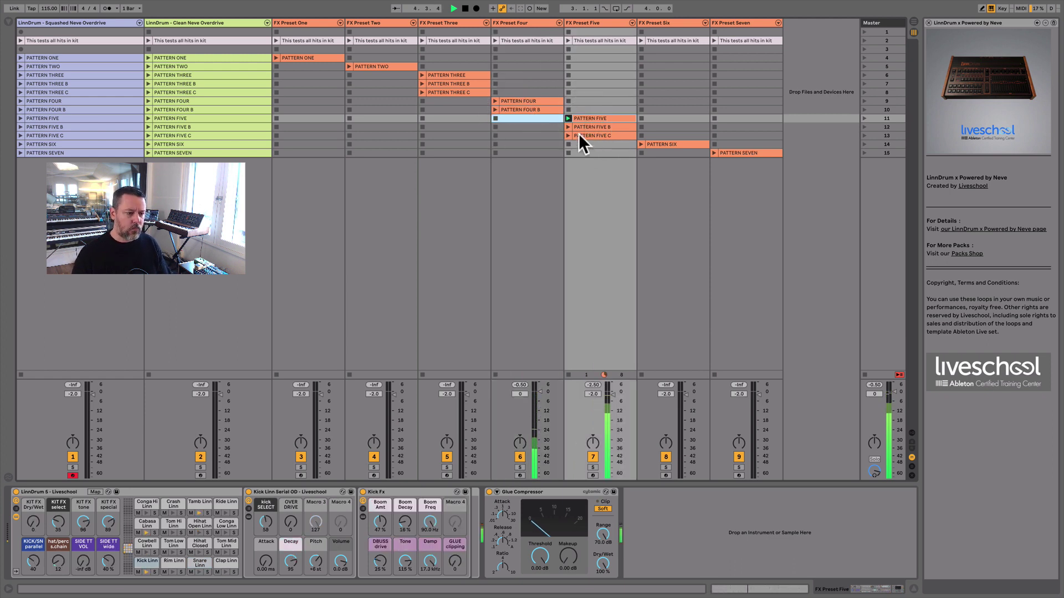
left_click(586, 143)
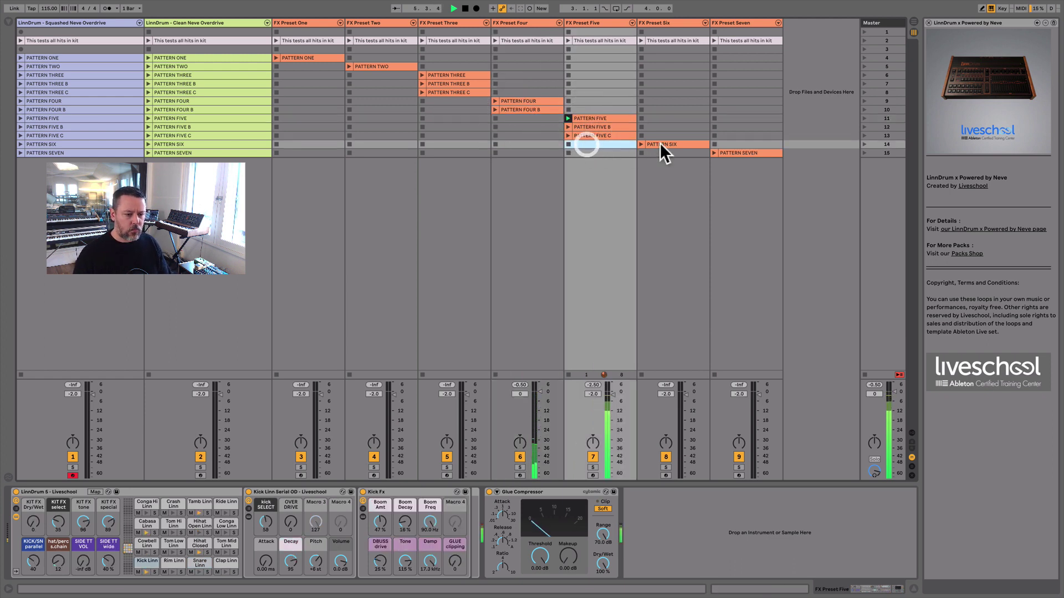
left_click(660, 143)
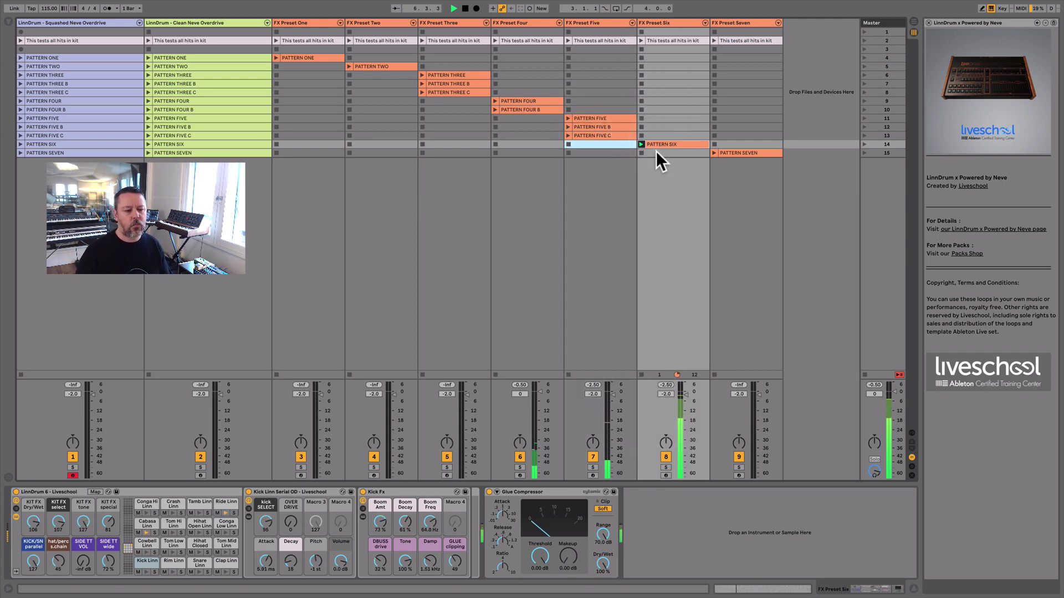
left_click(661, 152)
left_click(736, 152)
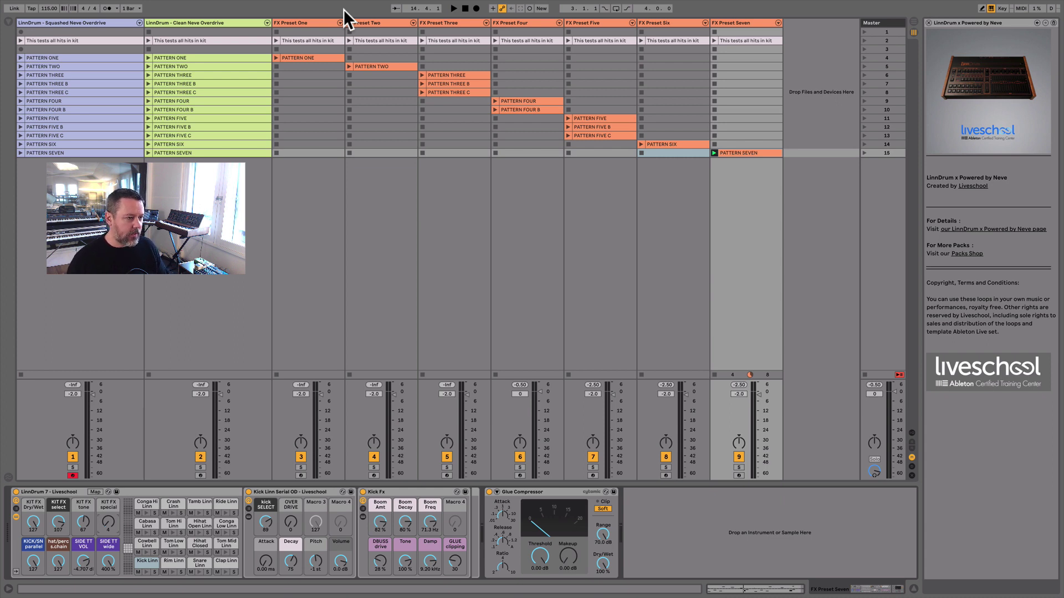
- Examine the FX Preset One kit's kick and snare pads, the Kick Fx rack and the drum rack's main macros
left_click(308, 23)
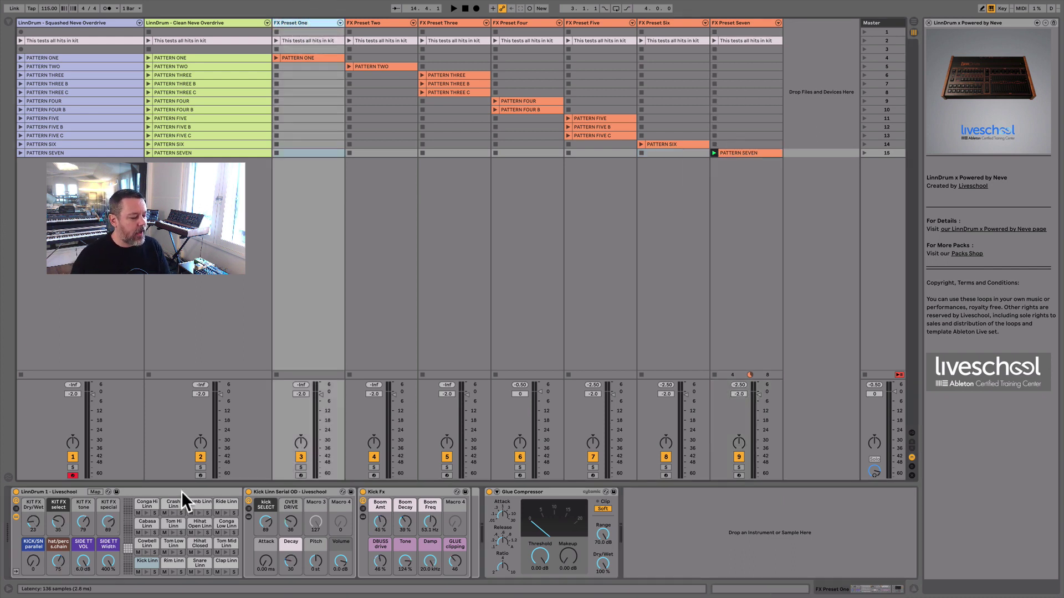
left_click(143, 563)
left_click(164, 561)
left_click(198, 561)
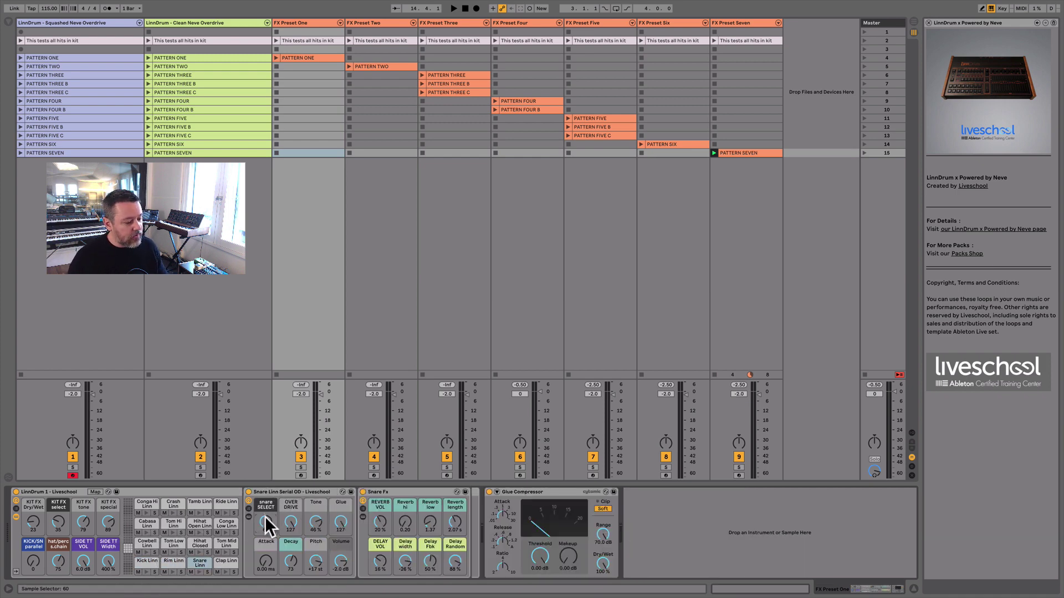
left_click(141, 562)
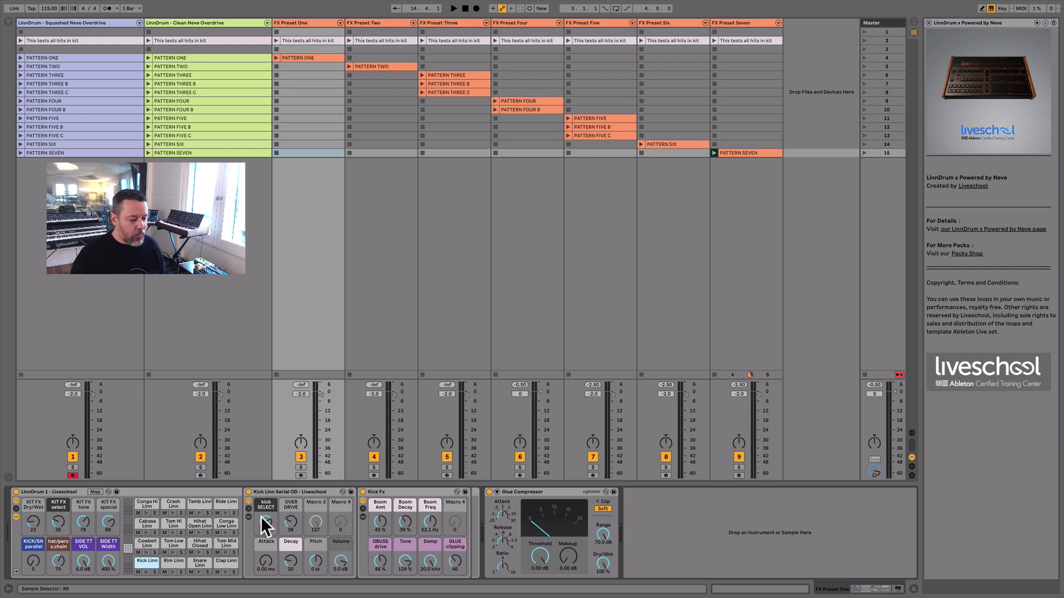
left_click(406, 493)
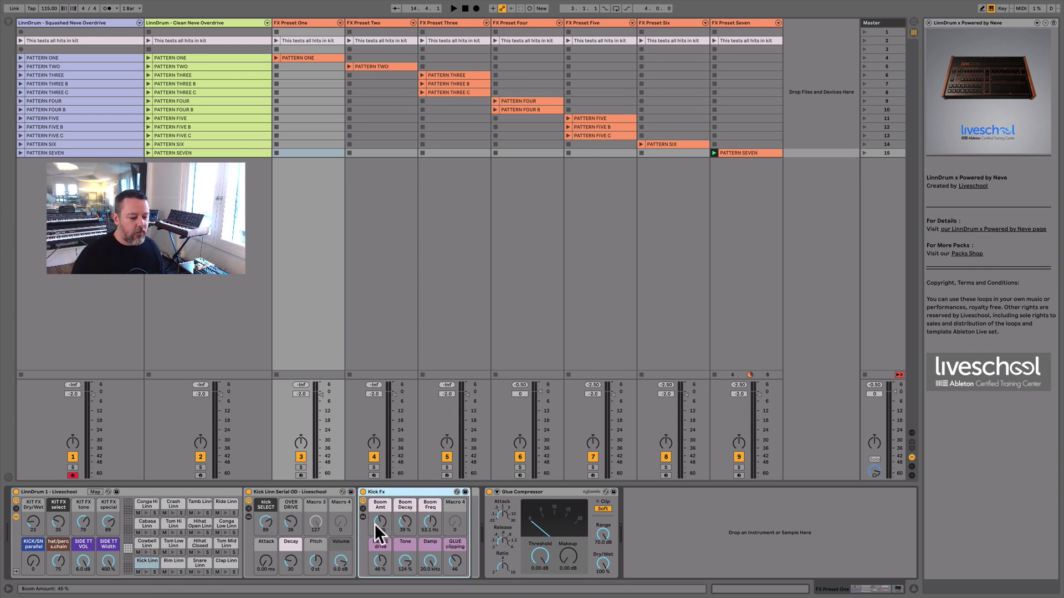
left_click(47, 493)
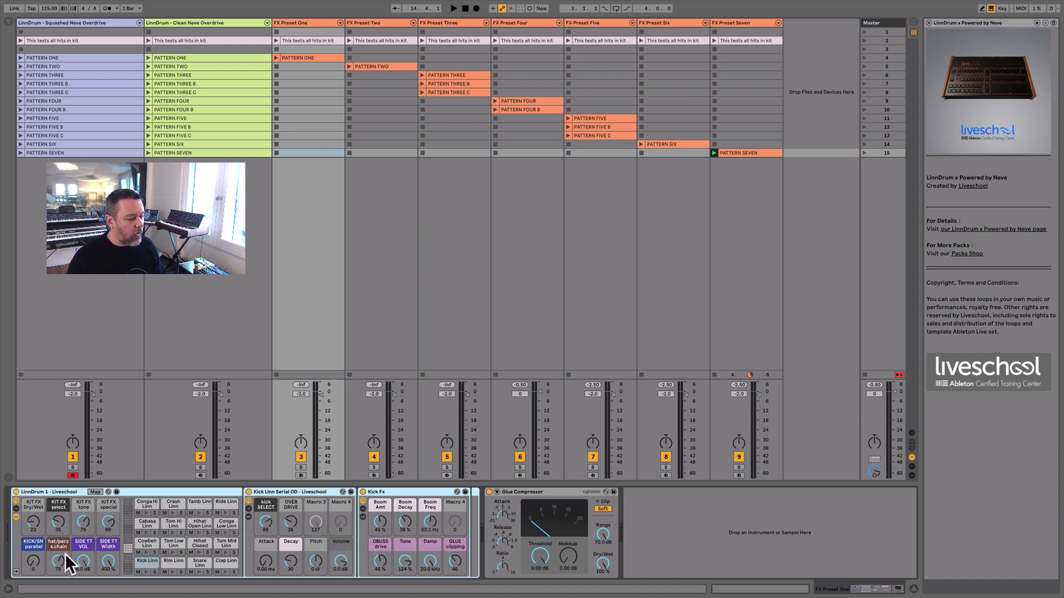
left_click(141, 560)
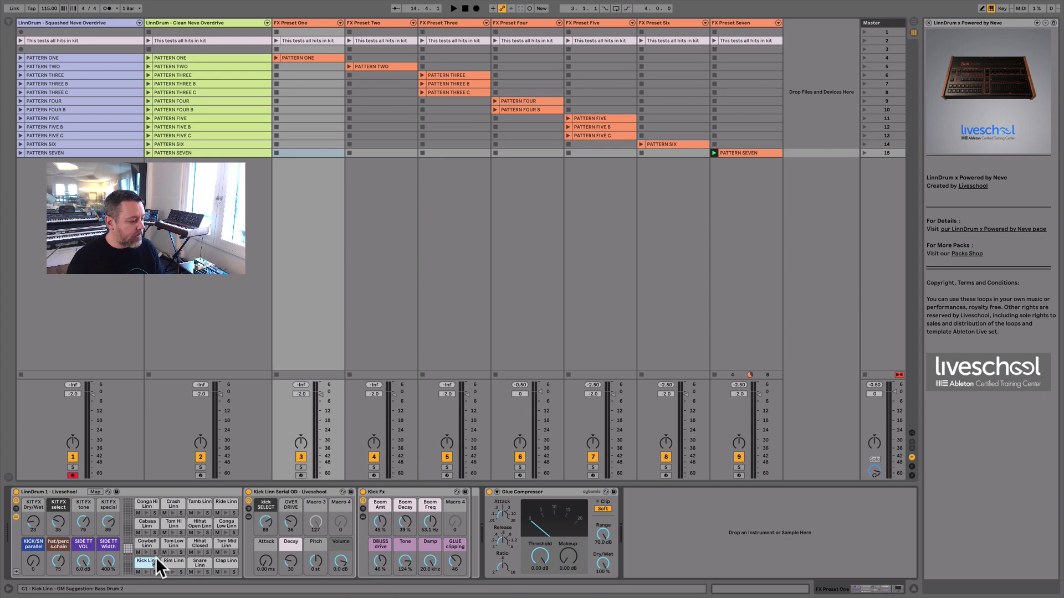
- Show the LinnDrum 1 rack's chain list and return chains, and browse the return chains for the parallel processing
left_click(15, 508)
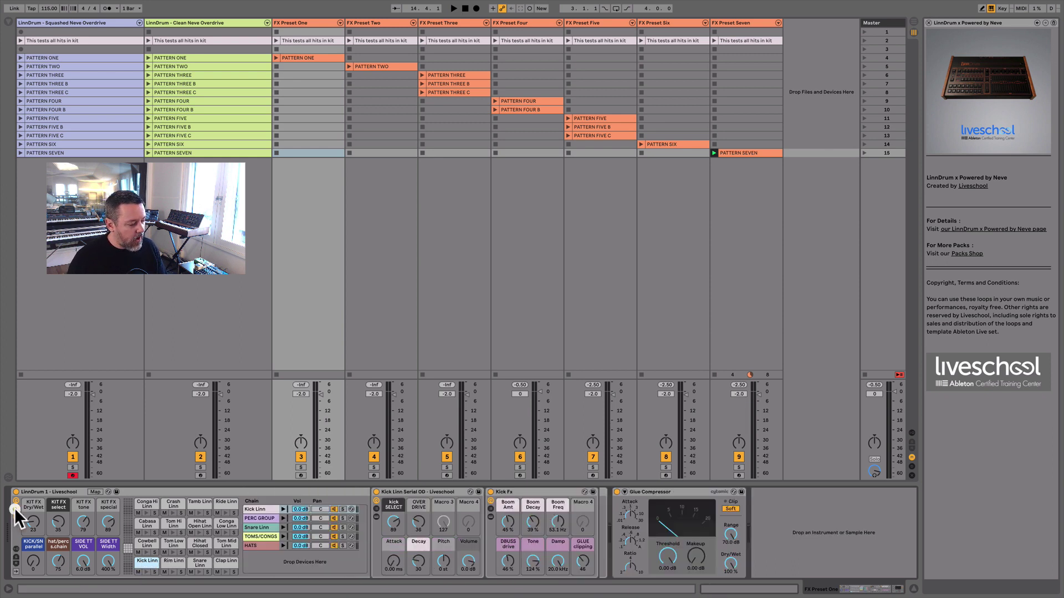
left_click(16, 565)
scroll(263, 568, "down", 3)
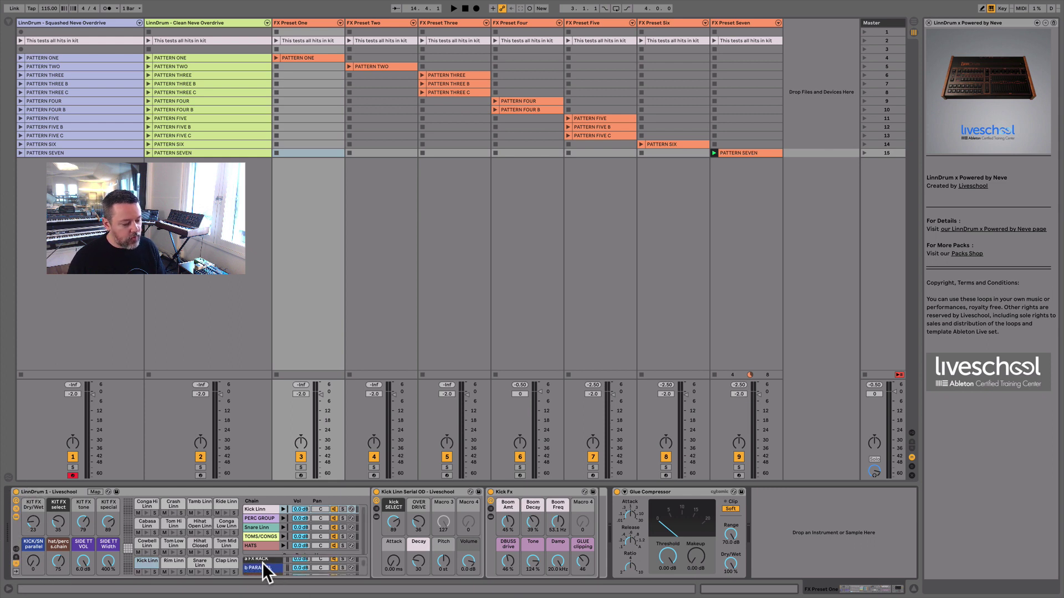
scroll(262, 563, "up", 3)
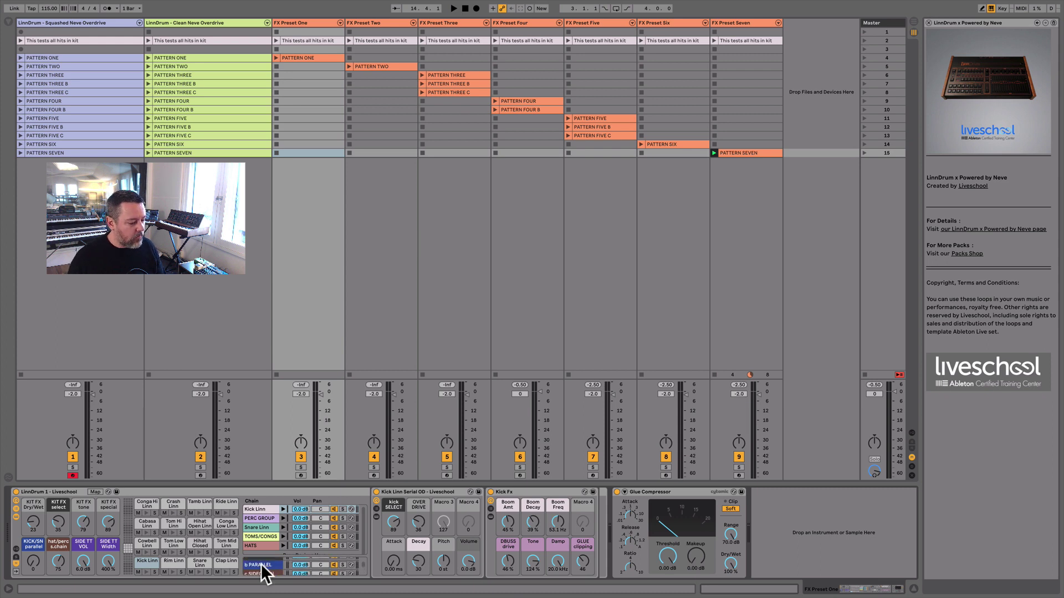
- Hide the LinnDrum 1 rack's chain list and inspect the Kick Linn pad's devices, selecting the Kick Fx rack
scroll(261, 563, "up", 1)
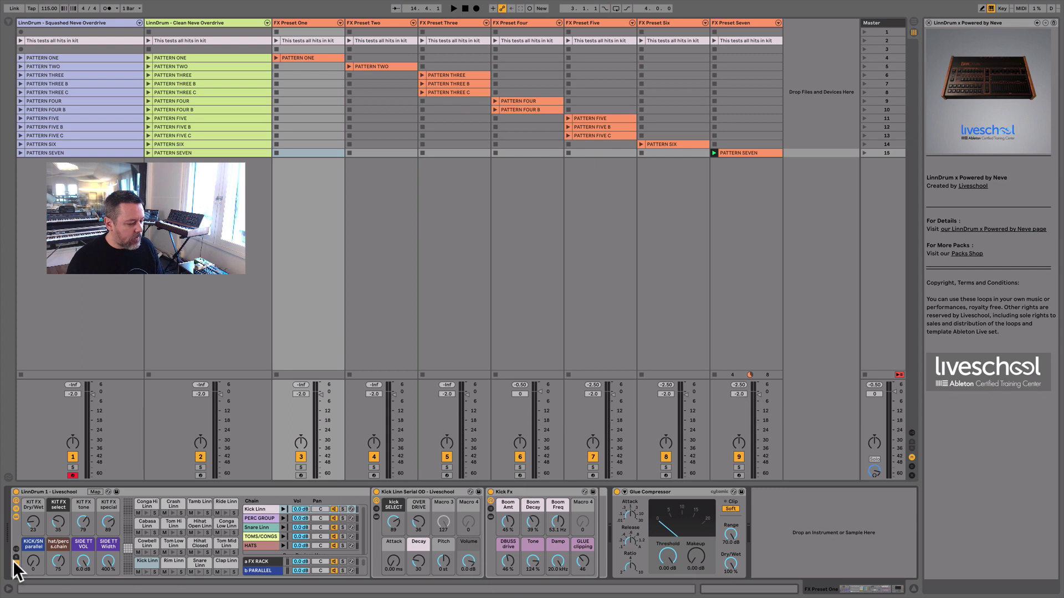
left_click(15, 509)
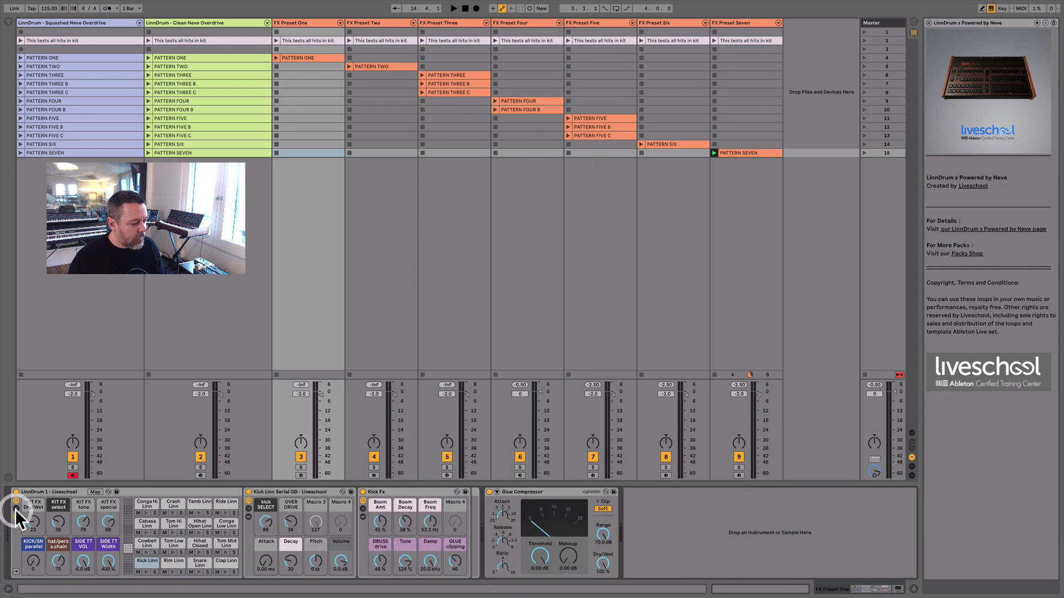
left_click(143, 561)
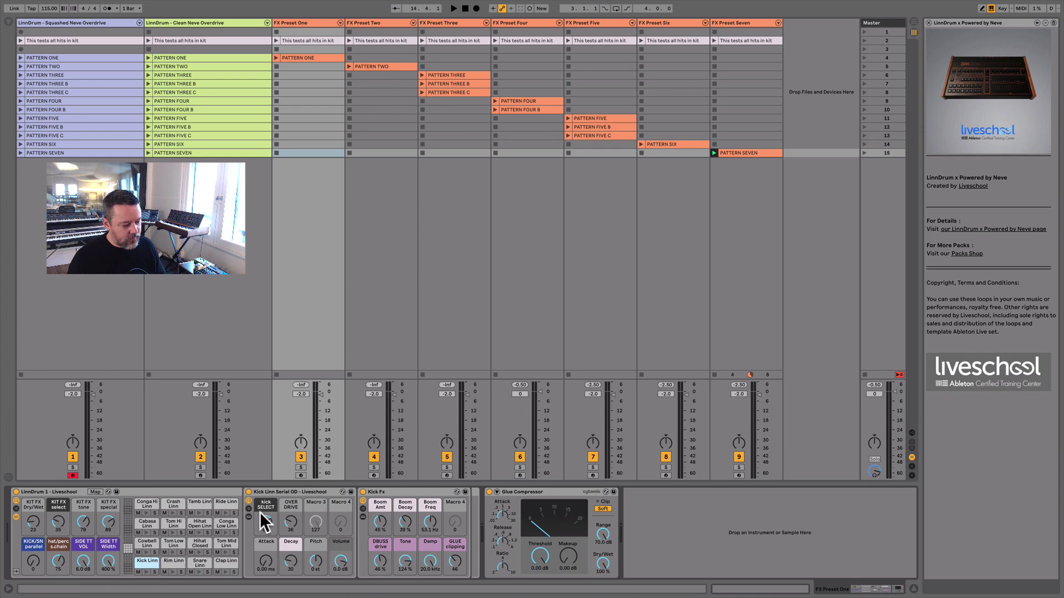
left_click(410, 491)
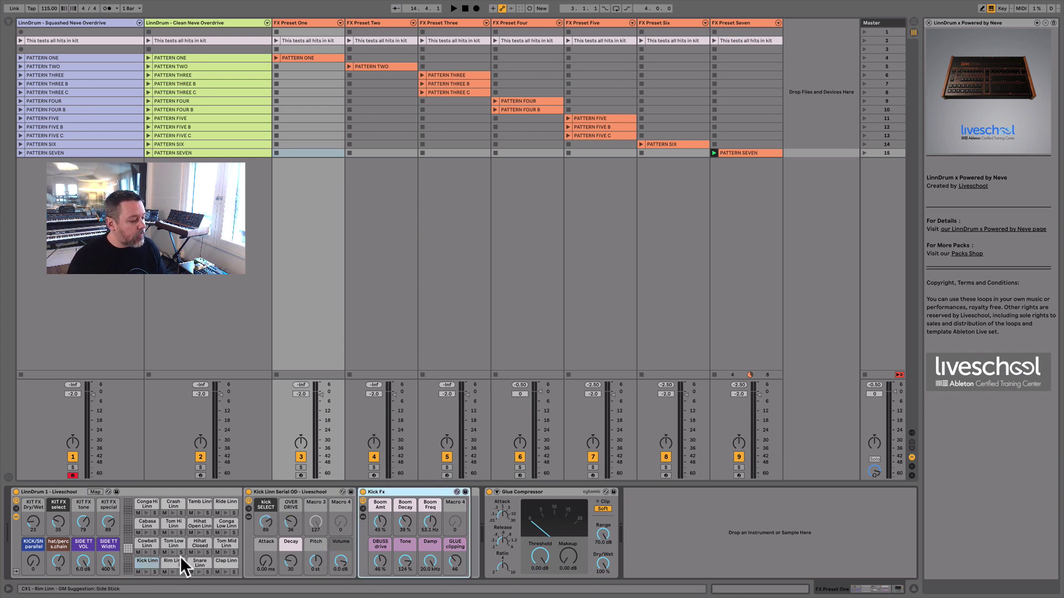
- Show the Cowbell Linn pad's devices and examine the PERC GROUP & FX rack's chains and its delay and reverb macros
left_click(144, 541)
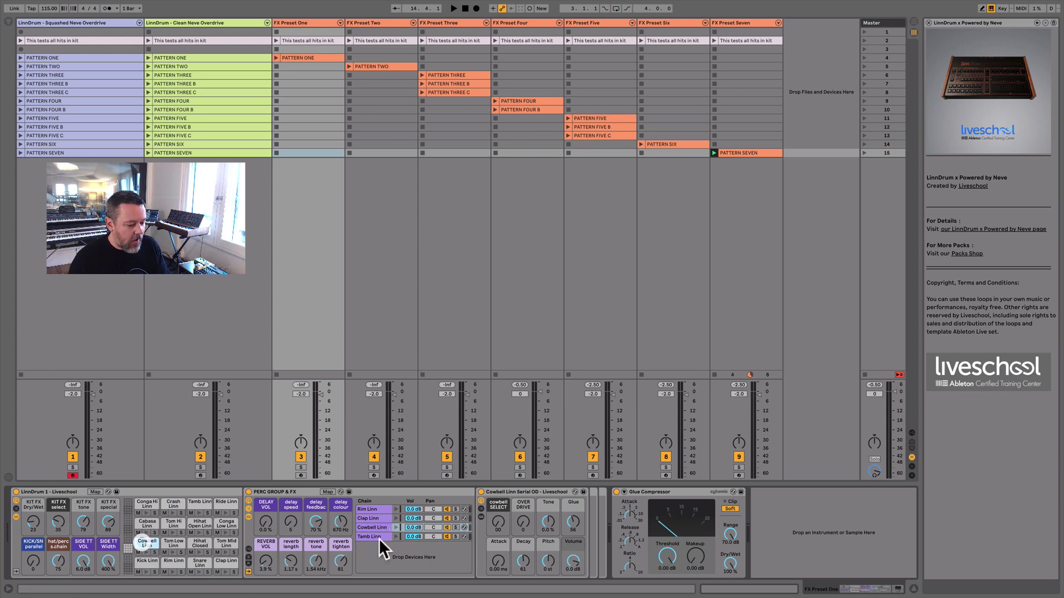
mouse_move(498, 521)
left_mouse_down()
mouse_move(499, 455)
mouse_move(498, 524)
left_mouse_up()
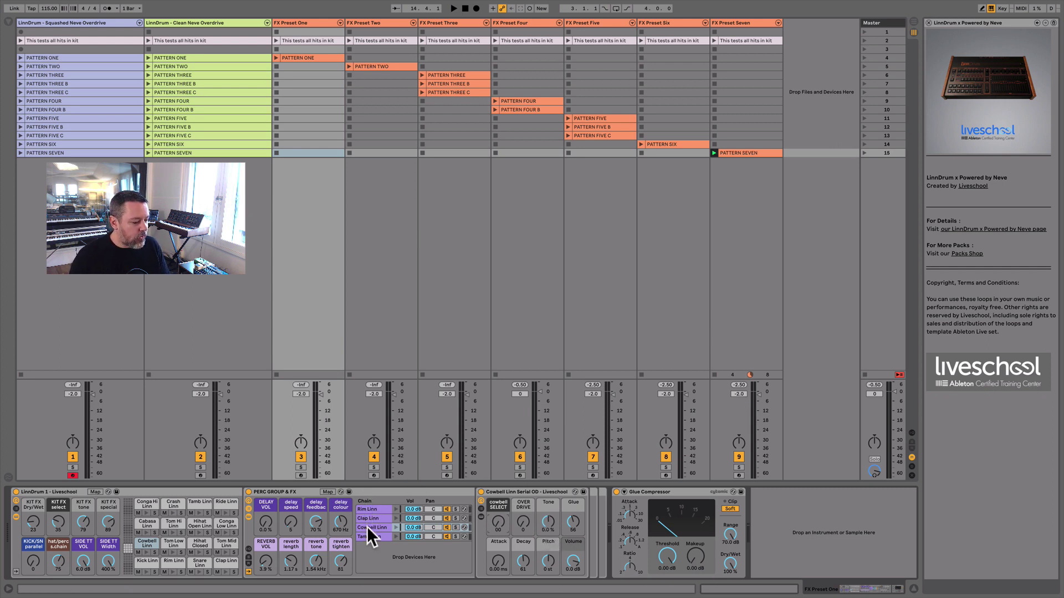
left_click(275, 492)
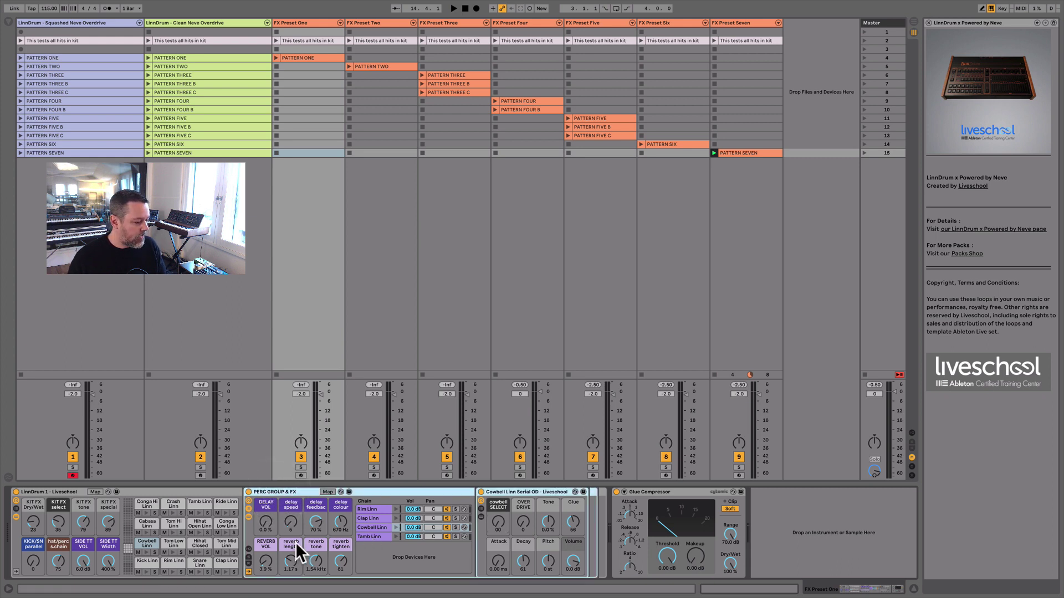
- Examine the TOM/CONG GROUP & FX rack, then the HATS GROUP & FX rack, briefly showing its Flanger return chain
left_click(172, 540)
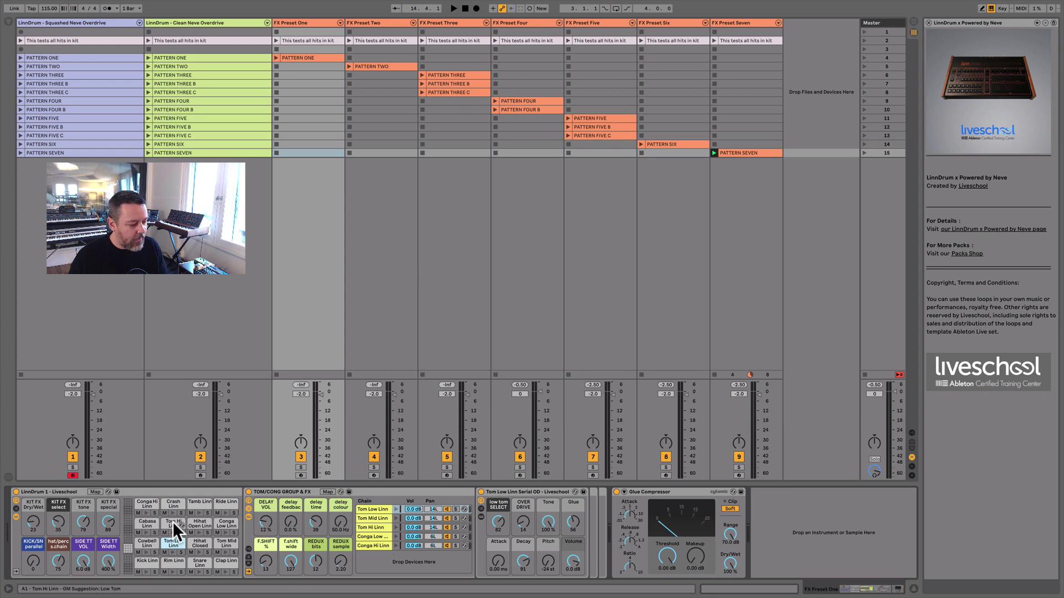
left_click(198, 524)
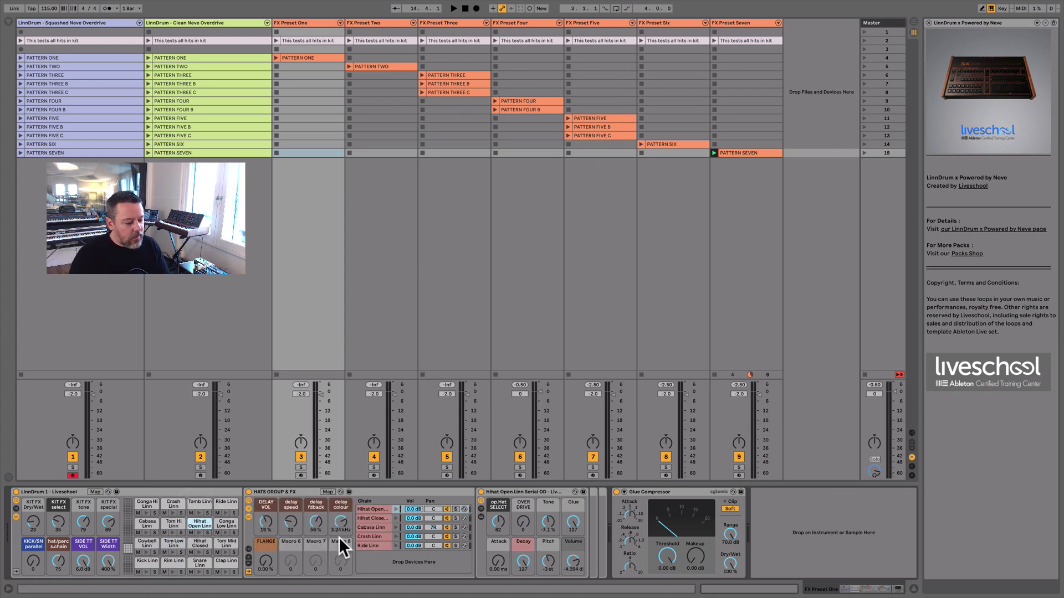
left_click(248, 563)
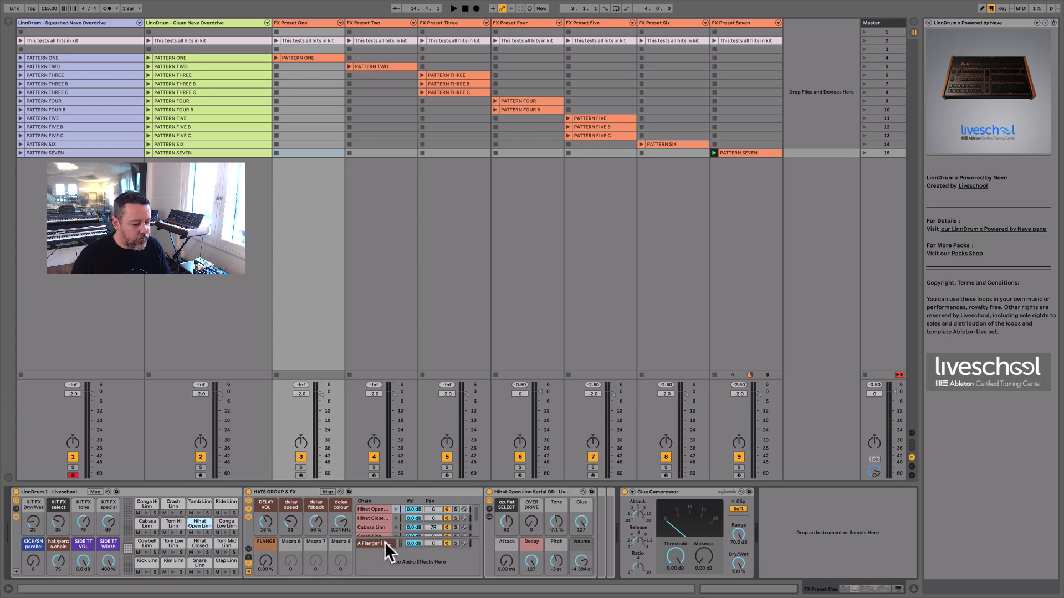
left_click(248, 562)
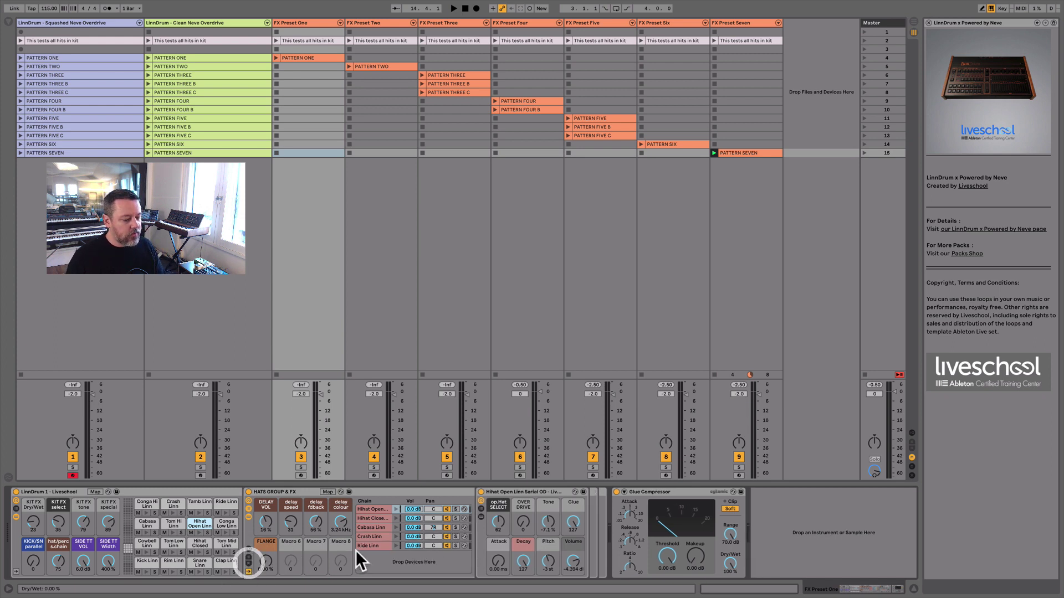
- Return to the Kick Linn pad's devices and stop the clip on the FX Preset Seven track
left_click(145, 561)
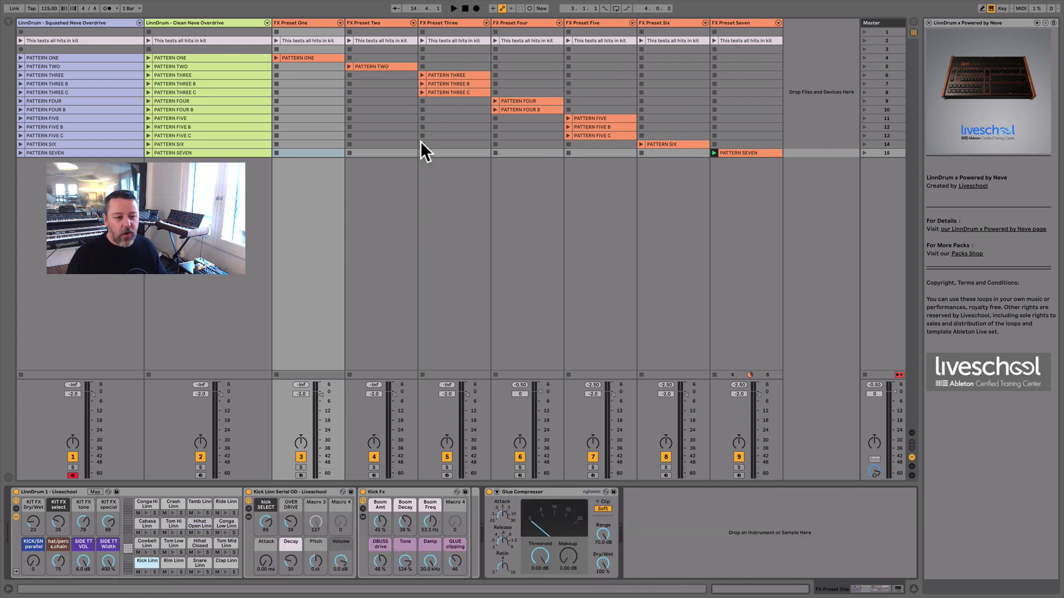
left_click(715, 118)
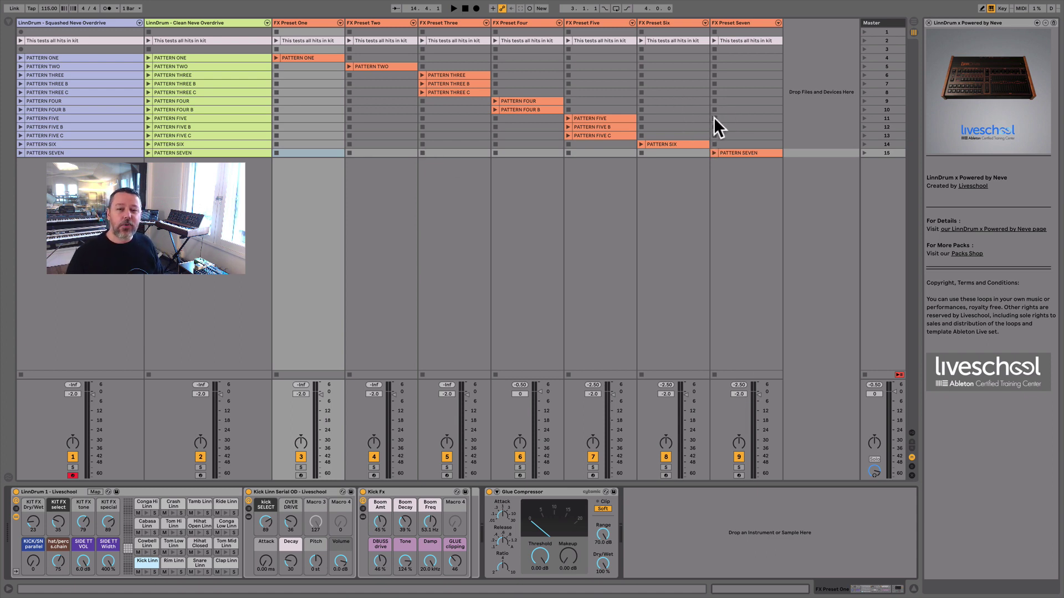